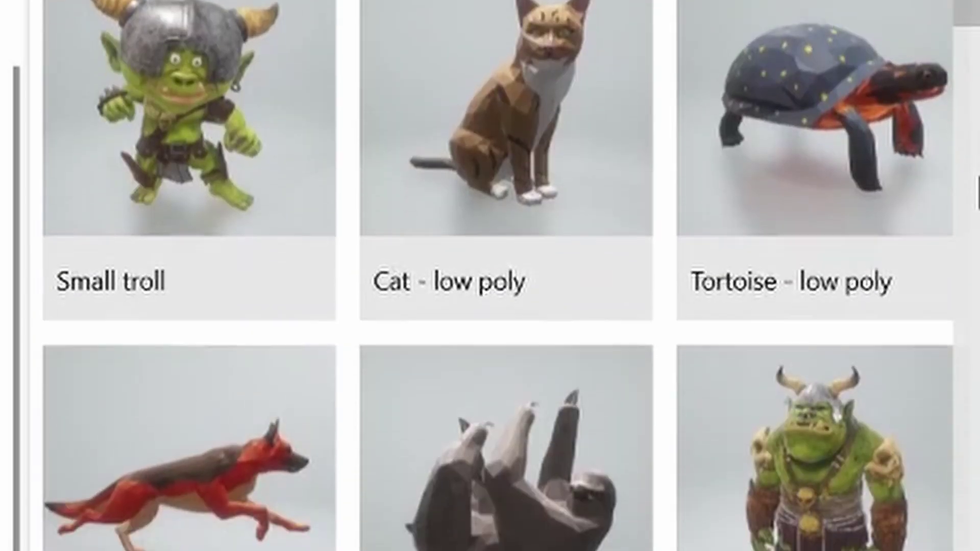
scroll(497, 276, down, 1)
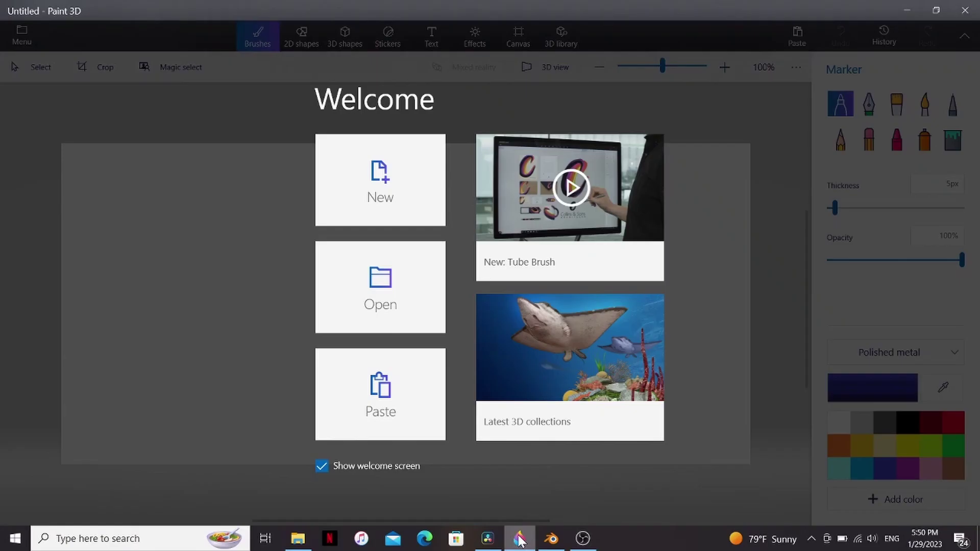
- Start a new blank project and browse the 3D library
click(383, 144)
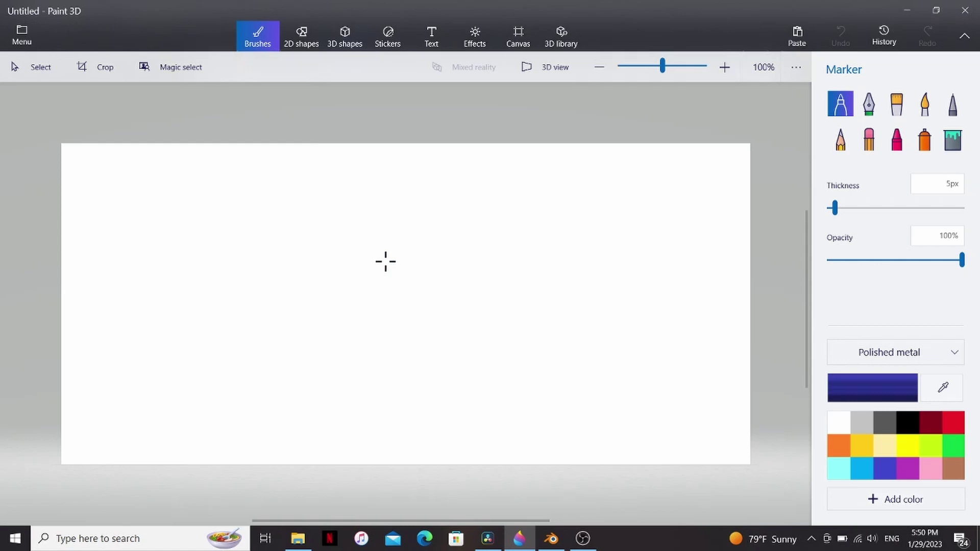
click(561, 40)
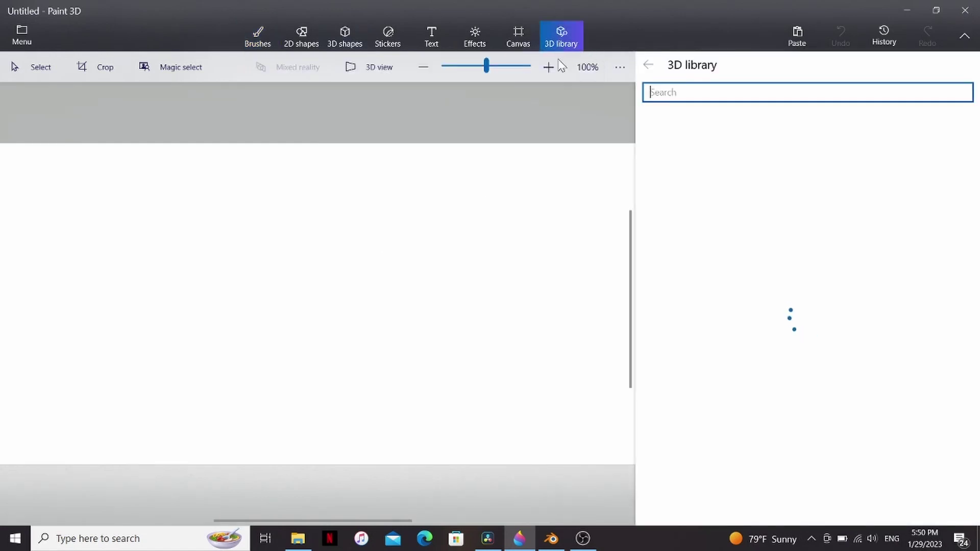
scroll(782, 182, down, 2)
scroll(783, 182, down, 3)
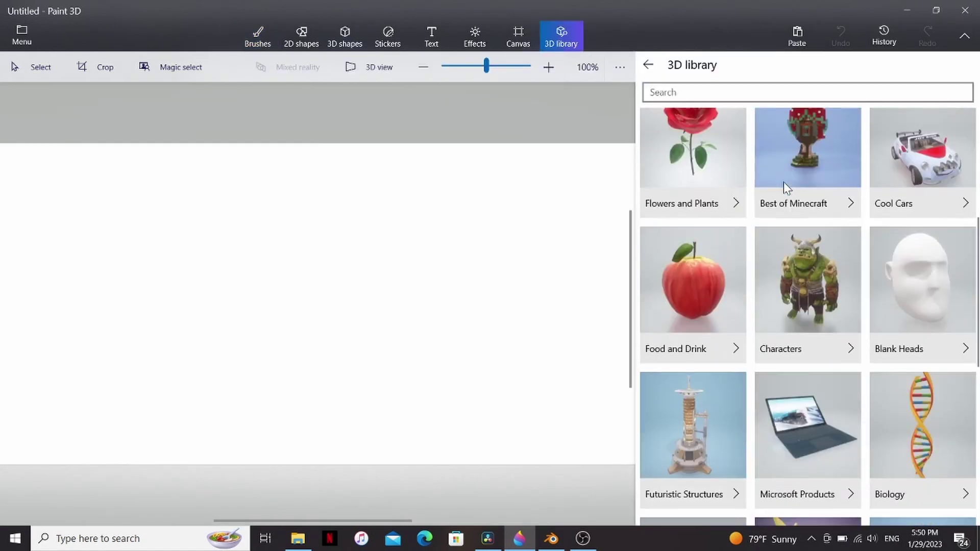
scroll(782, 181, up, 6)
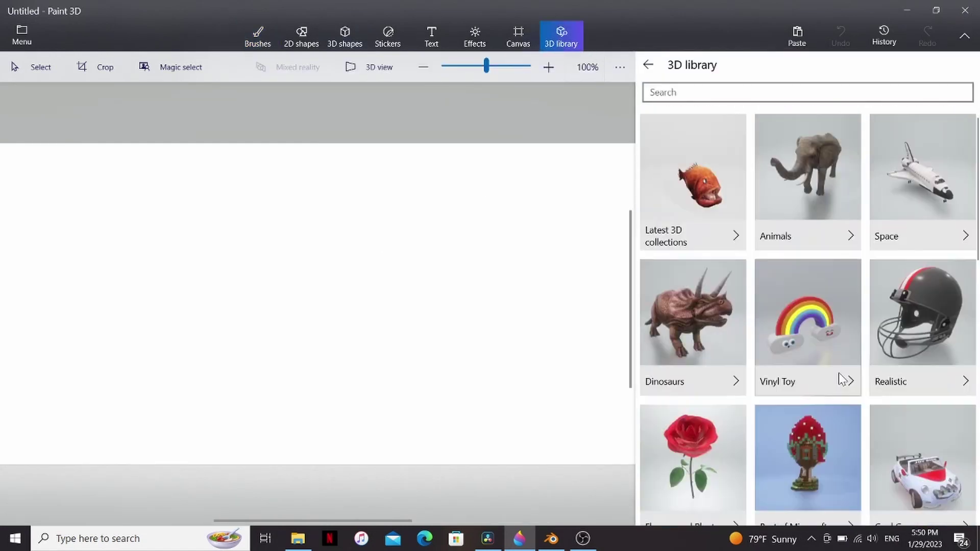
- Open the Dinosaurs category and scroll down to Tyrannosaurus Rex
click(695, 317)
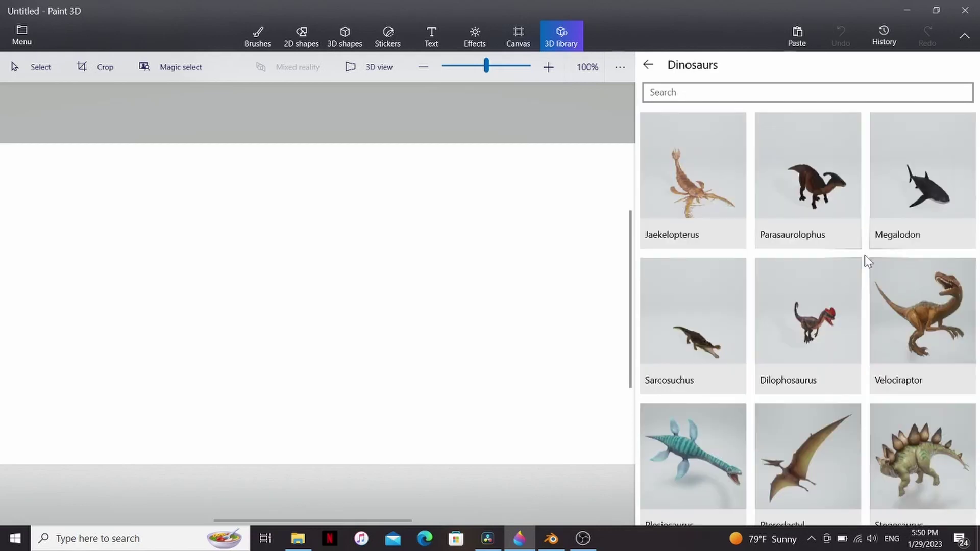
scroll(864, 255, down, 1)
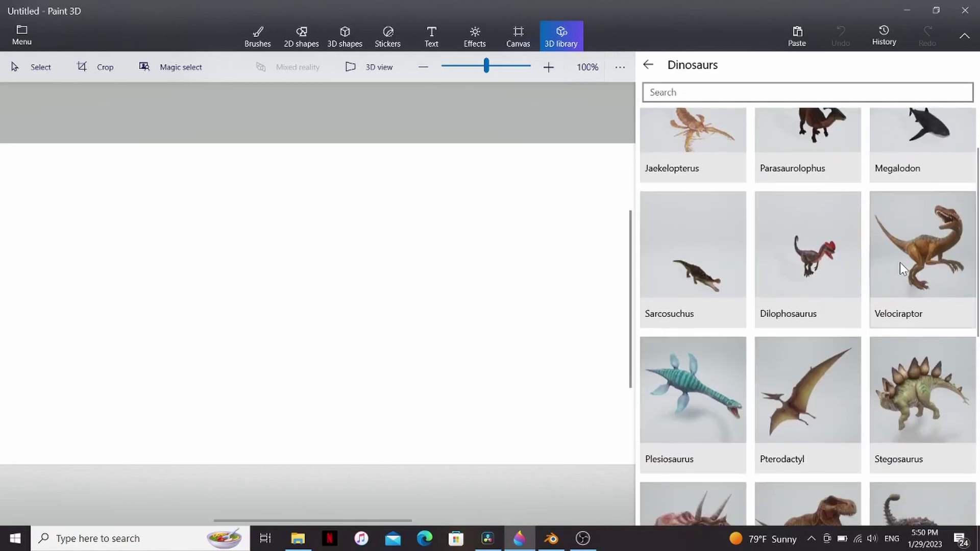
scroll(901, 261, down, 4)
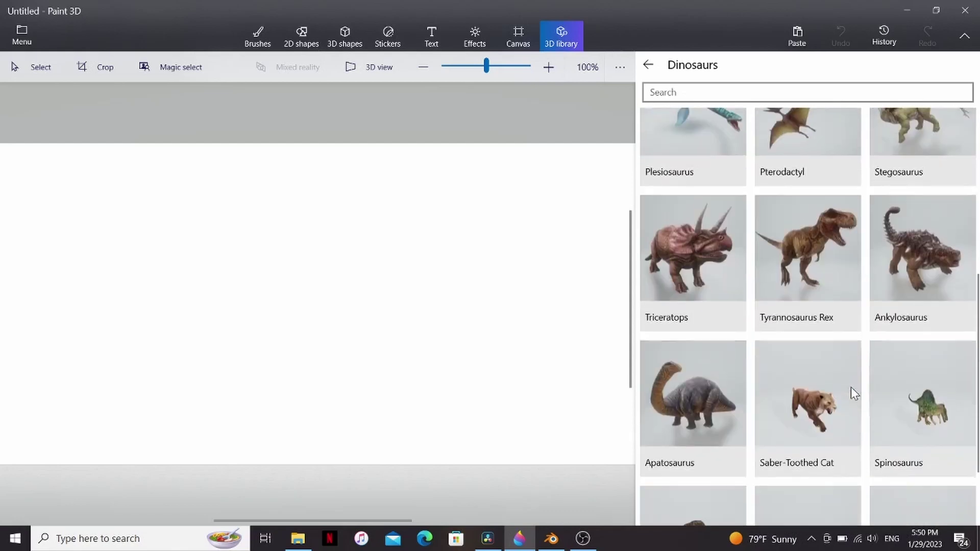
scroll(851, 387, down, 1)
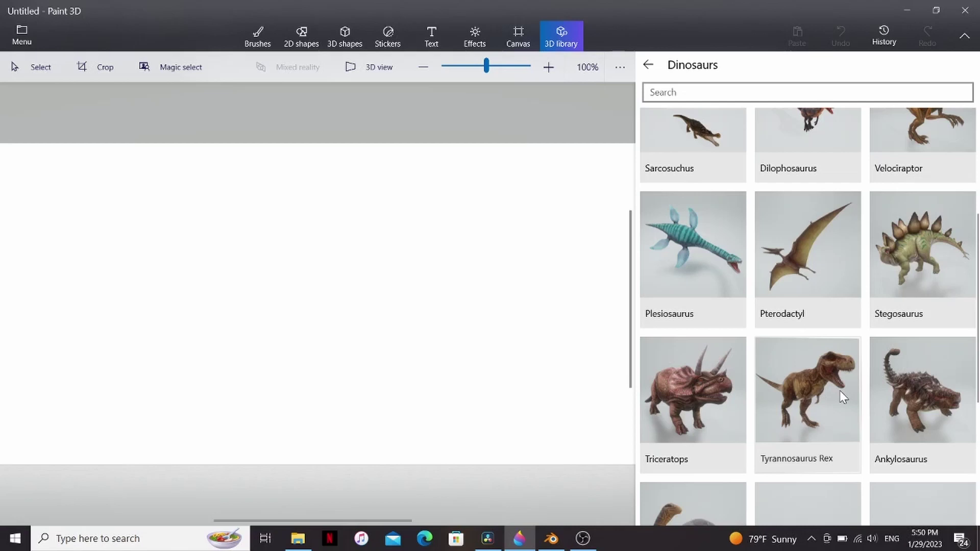
- Insert the Tyrannosaurus Rex model and rotate it to face forward
click(842, 397)
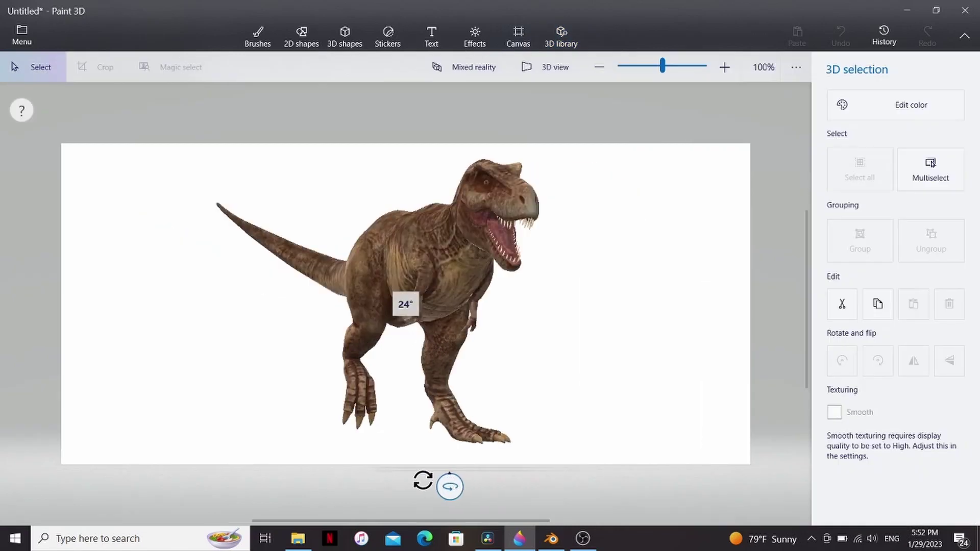
mouse_move(422, 476)
mouse_down()
mouse_move(414, 472)
mouse_move(454, 465)
mouse_move(405, 469)
mouse_up()
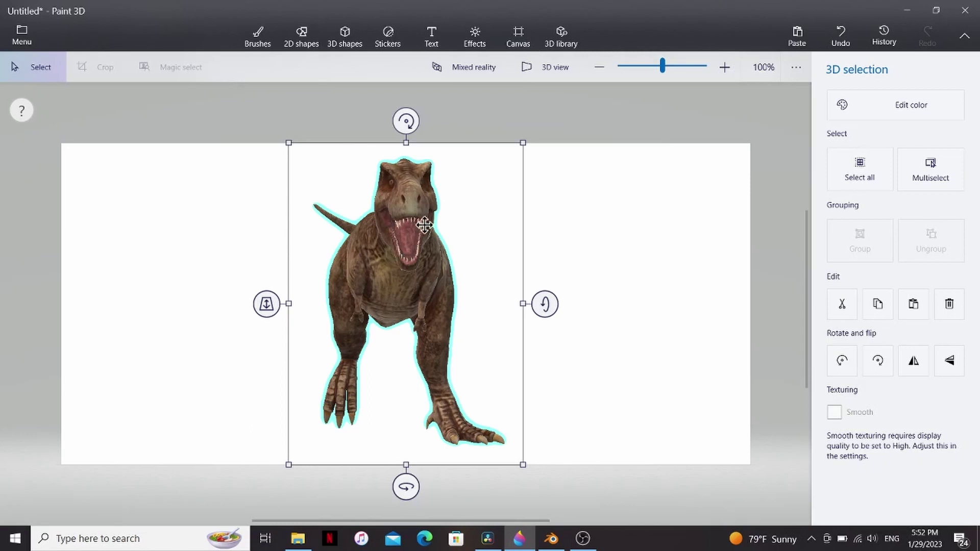
- Turn off the canvas and choose to save the model as an FBX 3D model
click(519, 32)
click(841, 111)
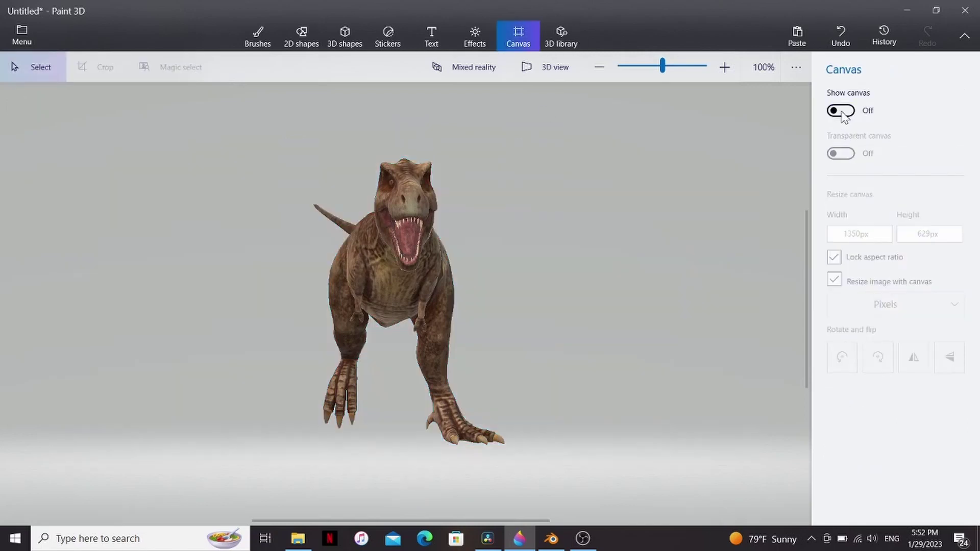
click(21, 37)
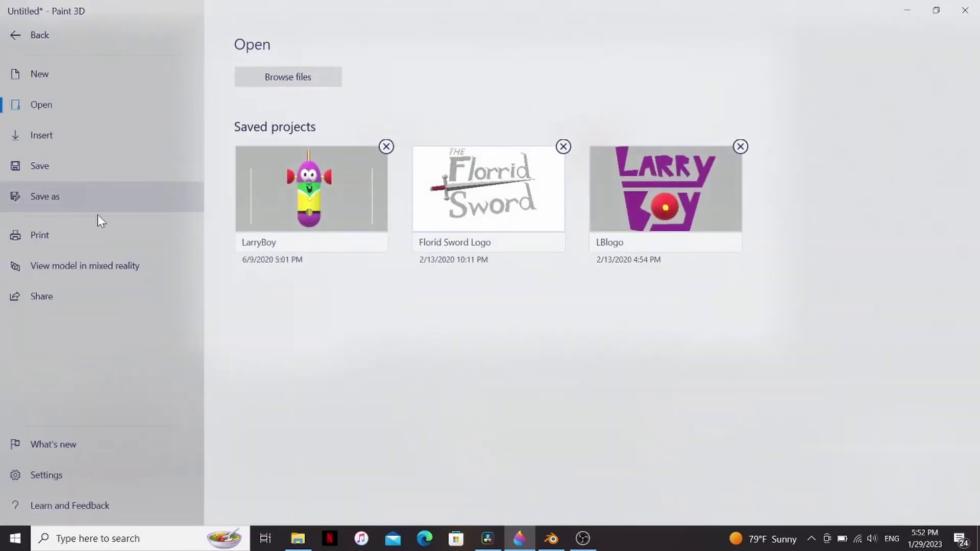
click(73, 200)
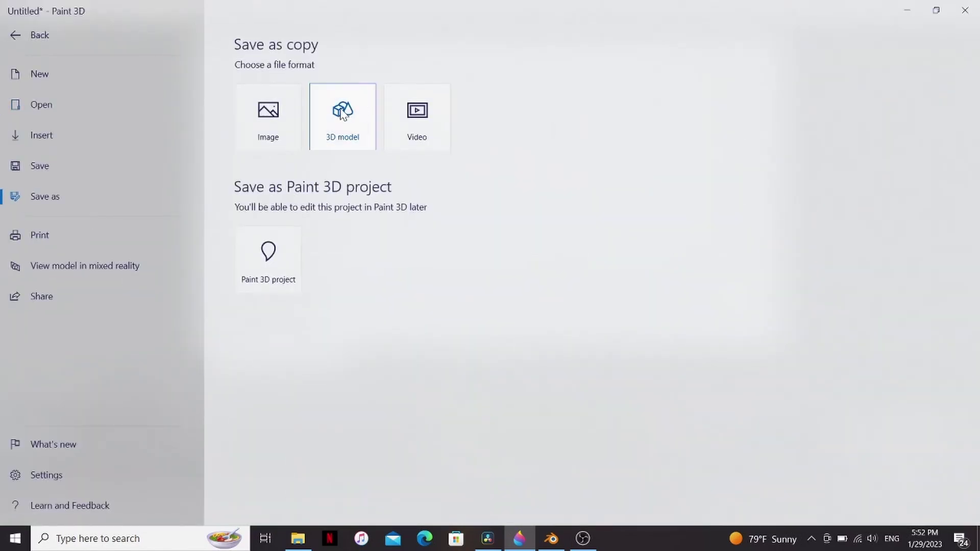
click(342, 112)
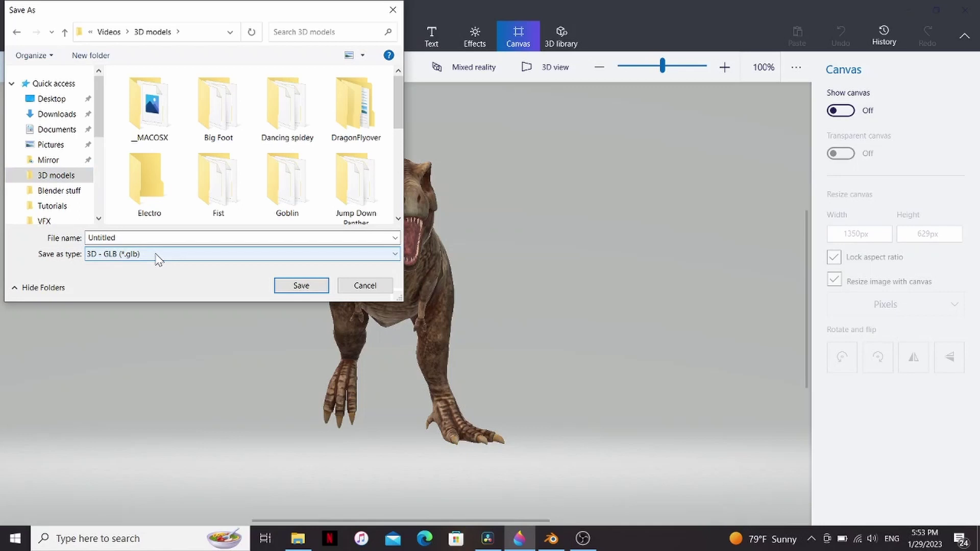
click(156, 255)
click(141, 277)
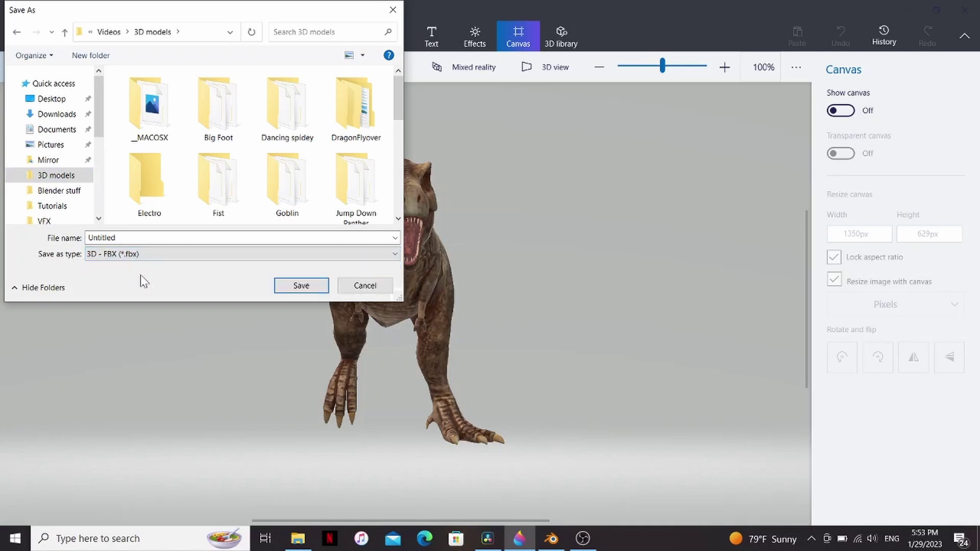
- Create a new Trex folder and save the model inside it as Trex
click(97, 57)
text(Trex)
key(Return)
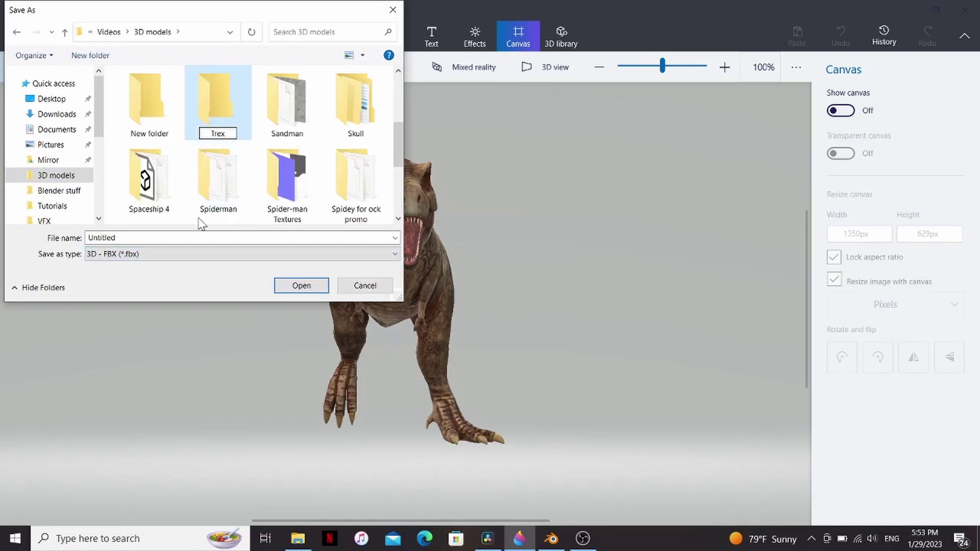
key(Return)
text(Trex)
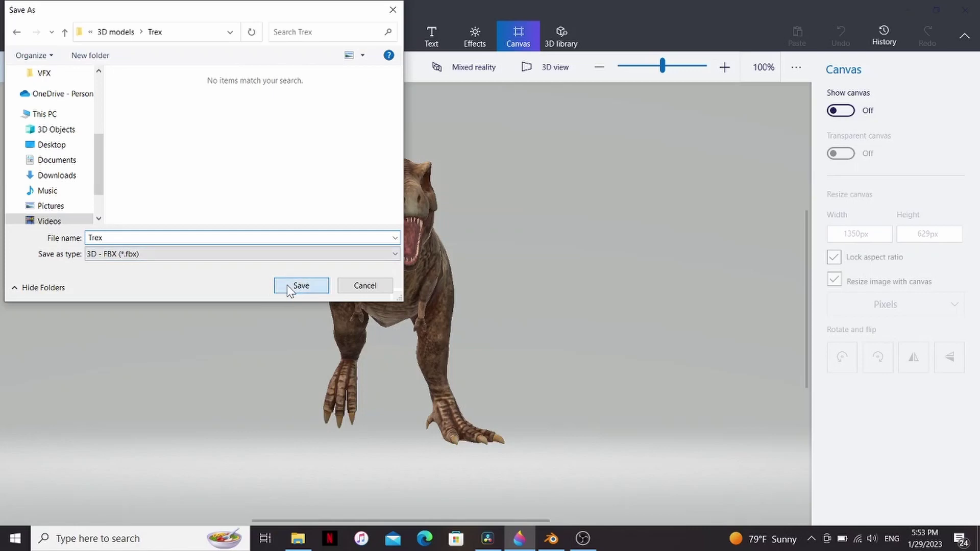
click(287, 284)
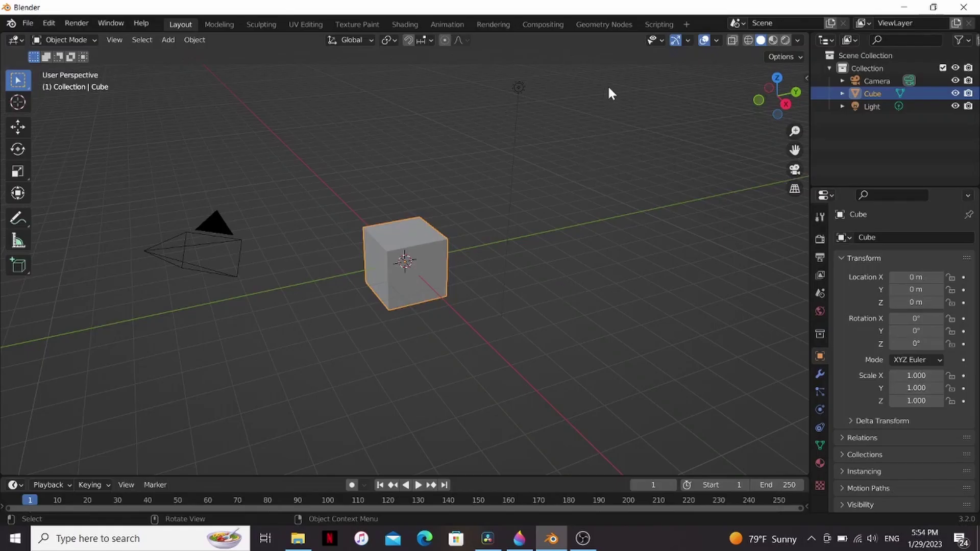
- Delete Blender's default camera, cube and light, then import Trex.fbx
drag(611, 93, 99, 408)
key(Delete)
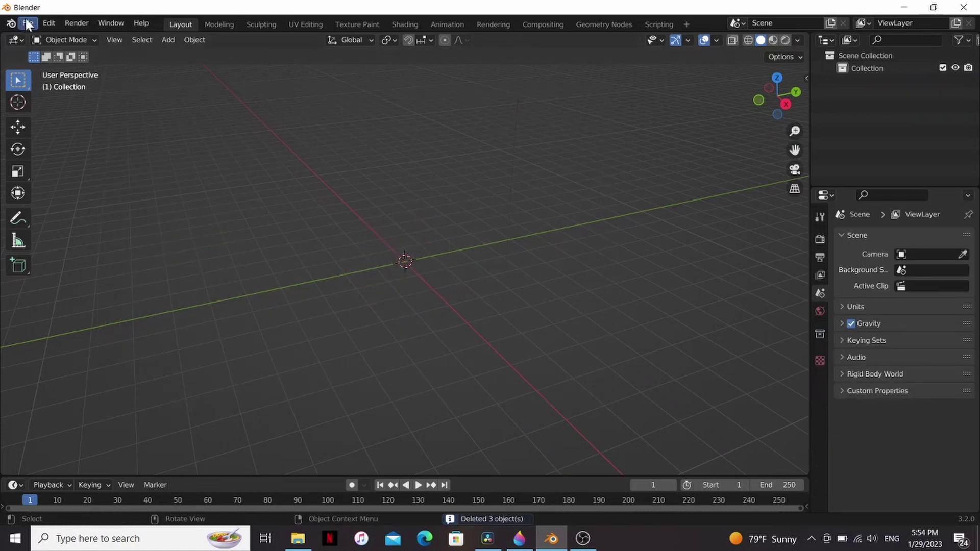
click(29, 24)
mouse_move(61, 199)
click(175, 309)
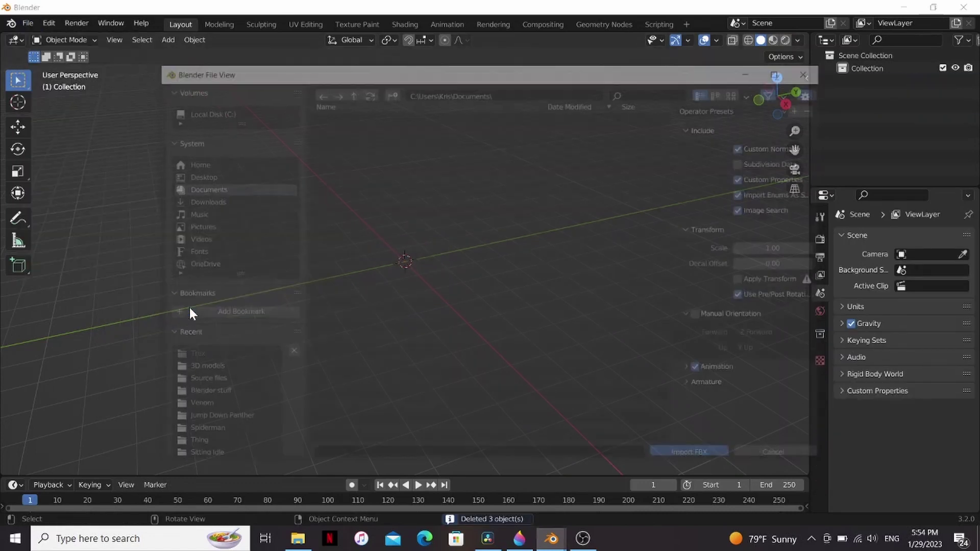
double_click(338, 126)
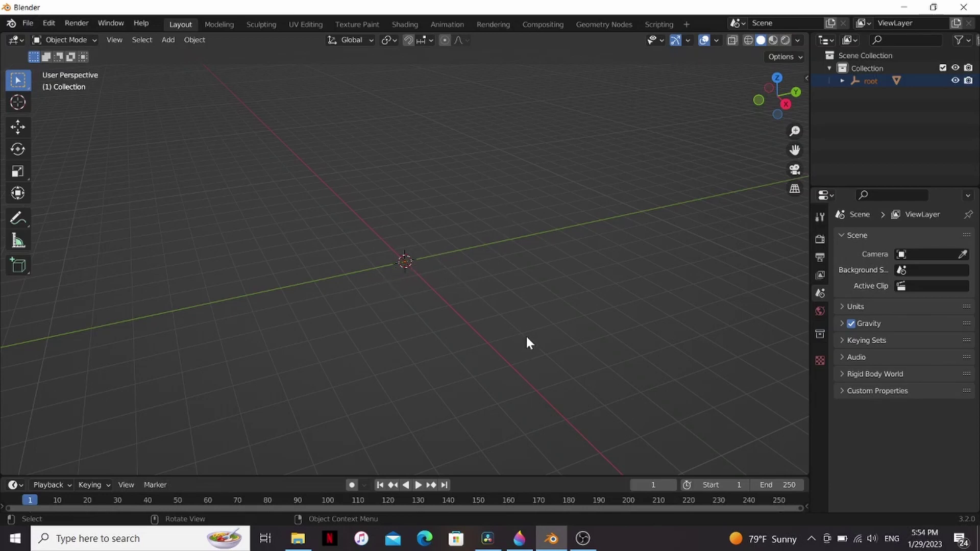
- Delete the imported root object, keeping only node_id30
click(870, 81)
right_click(876, 80)
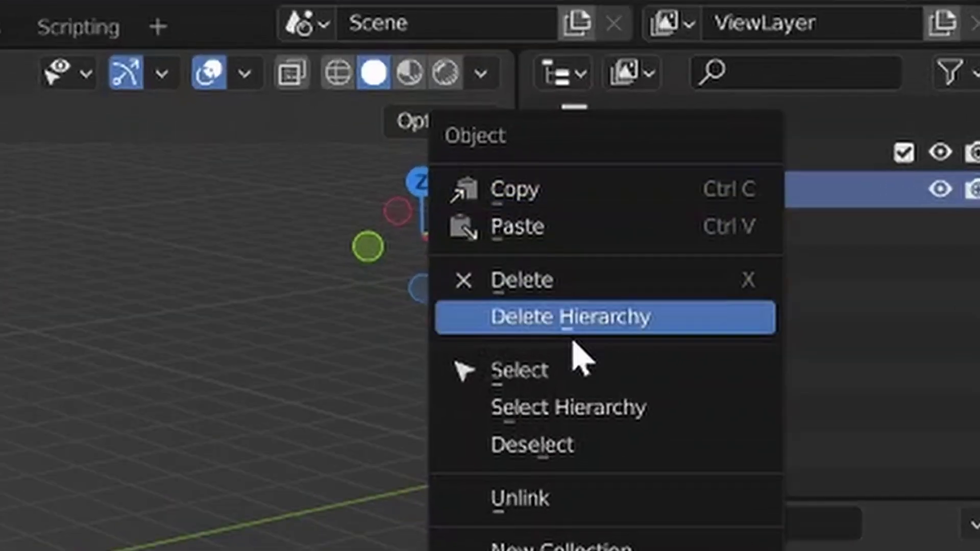
click(551, 284)
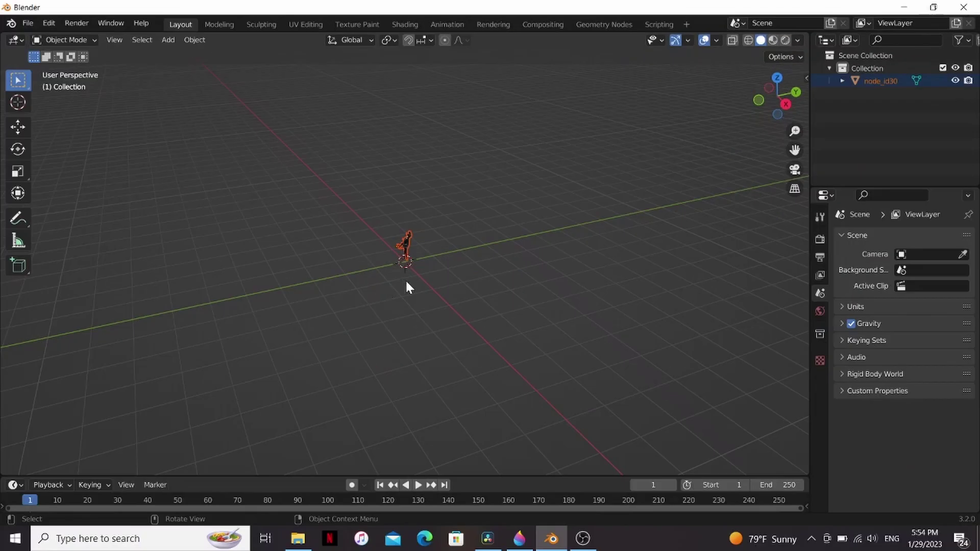
- Scale the dinosaur up, rotate it 90° on X, and move it onto the origin
key(s)
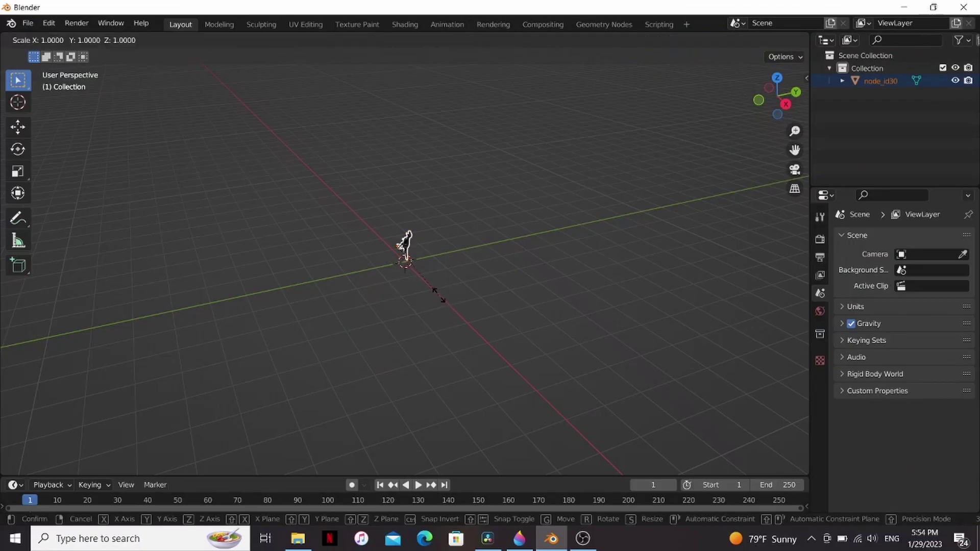
click(795, 314)
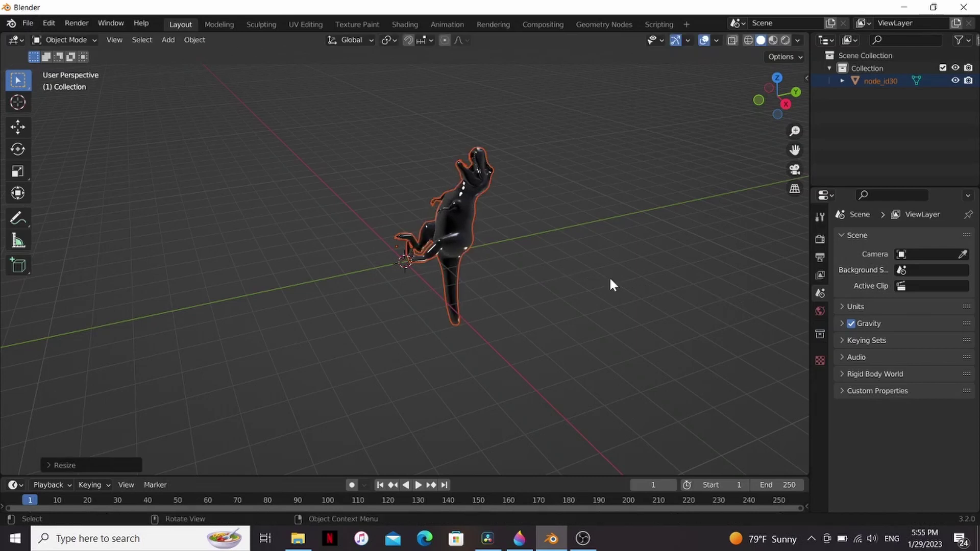
text(rx)
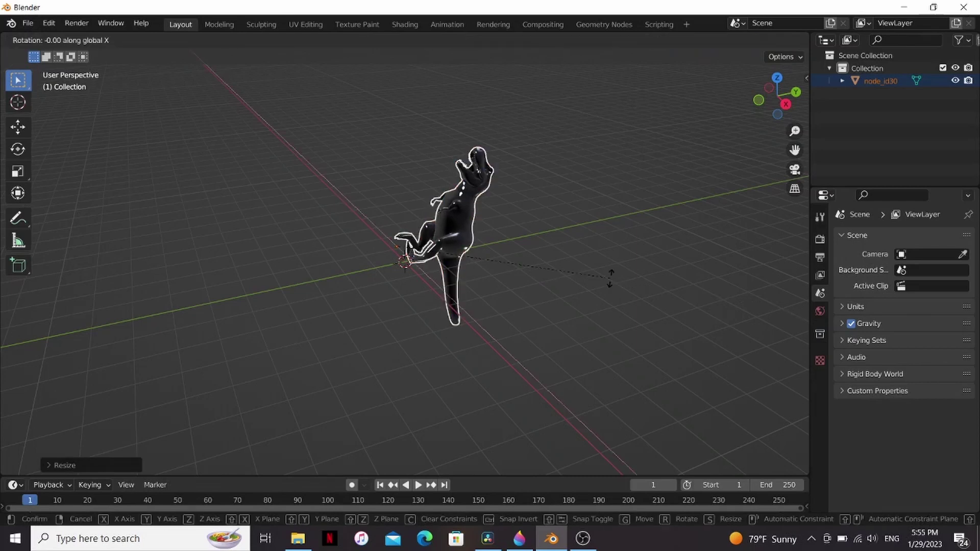
text(90)
key(Return)
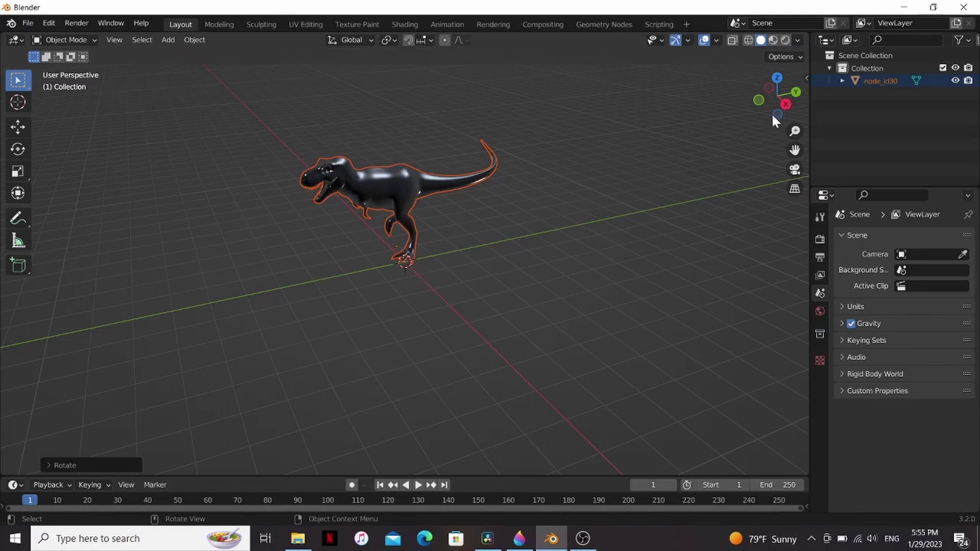
drag(773, 102, 423, 173)
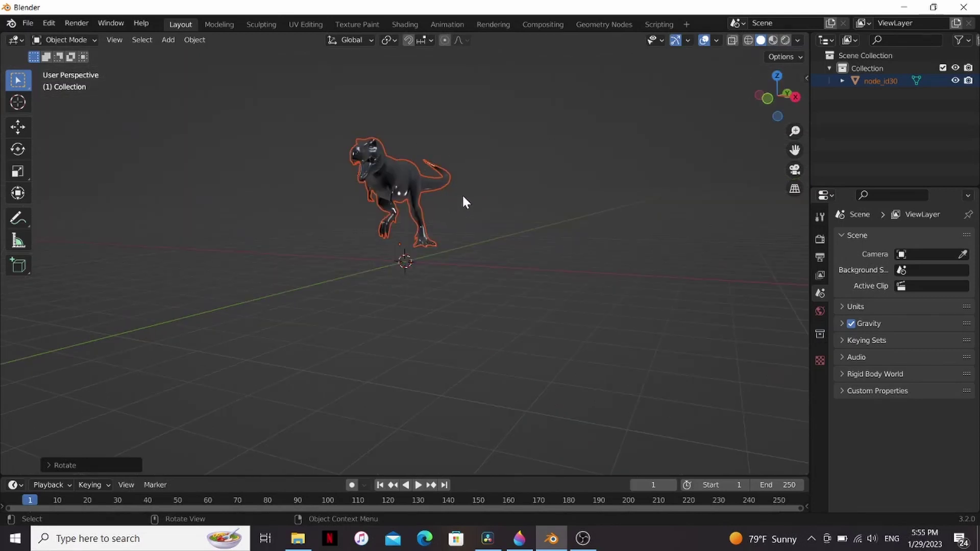
key(g)
click(467, 224)
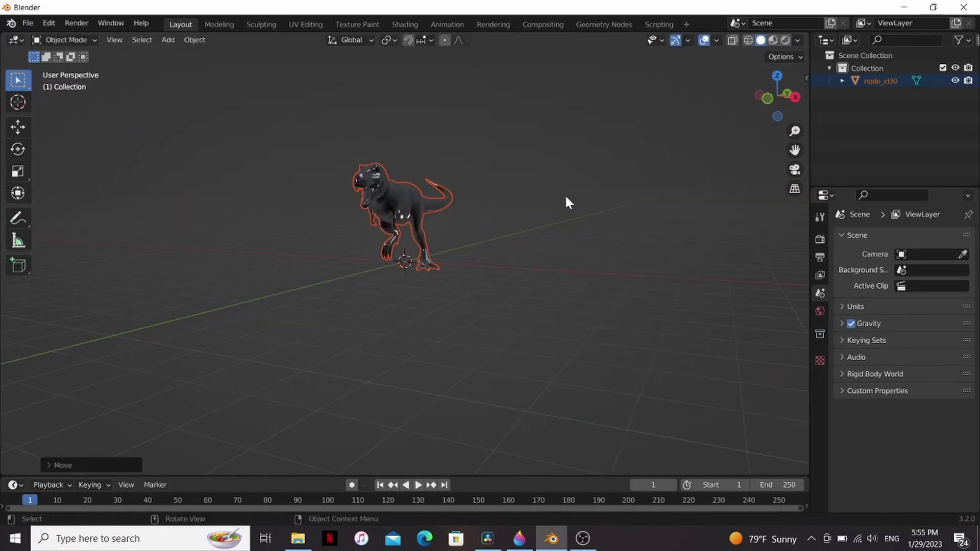
drag(757, 114, 564, 170)
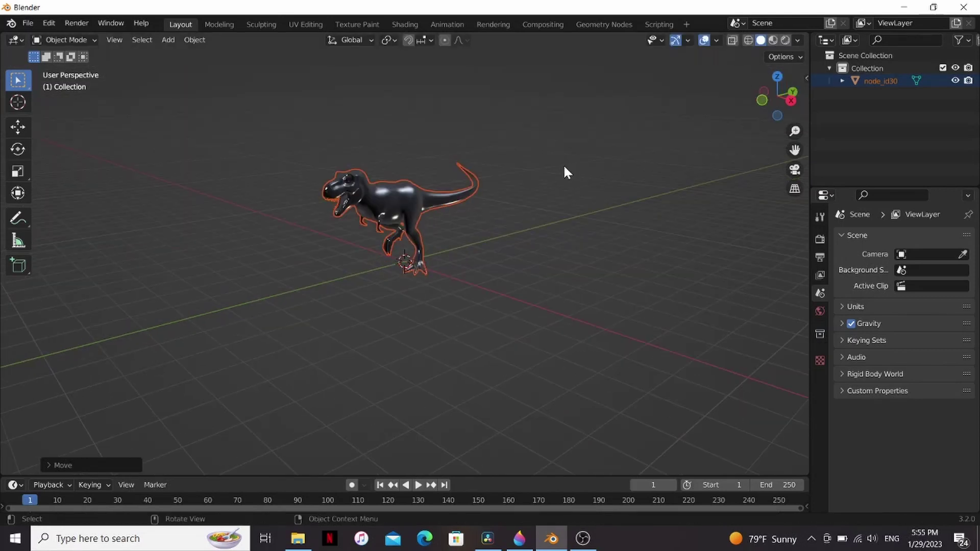
- Export the T-rex as an Alembic file named Trex with Only Selected Objects enabled
click(29, 24)
mouse_move(72, 210)
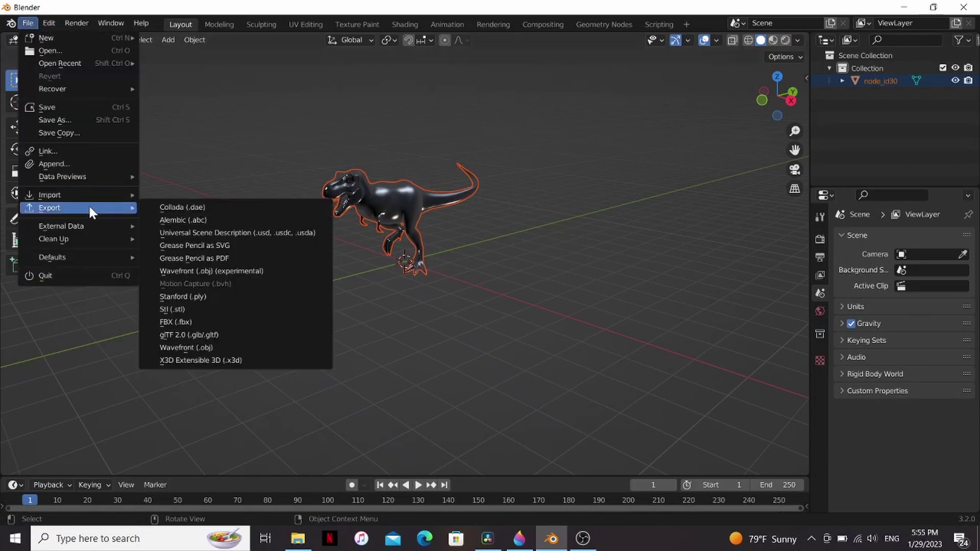
click(167, 222)
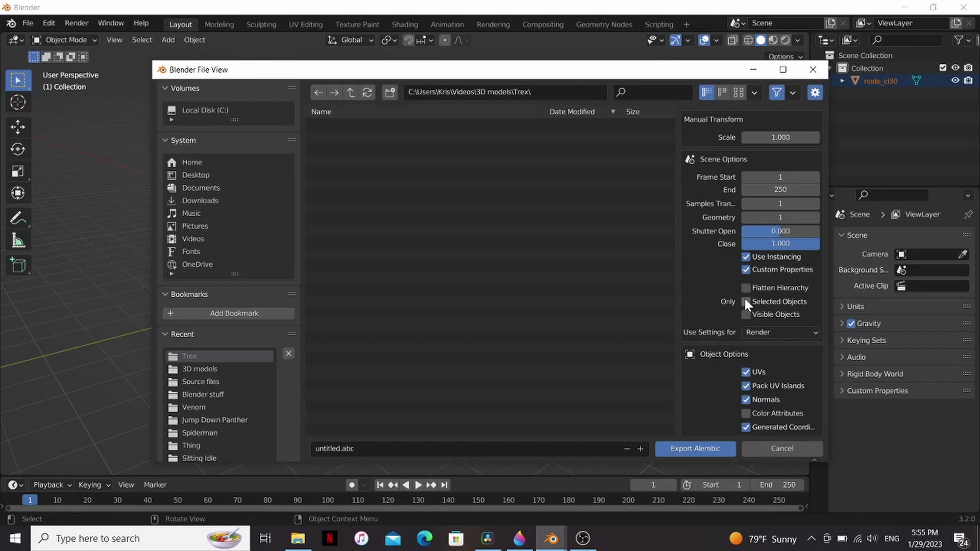
click(335, 449)
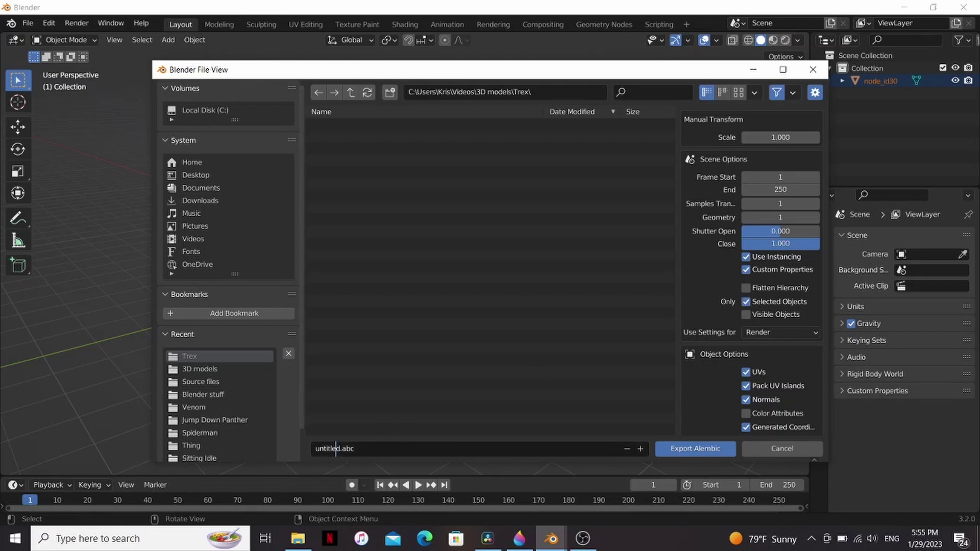
double_click(336, 448)
text(Trex)
click(695, 449)
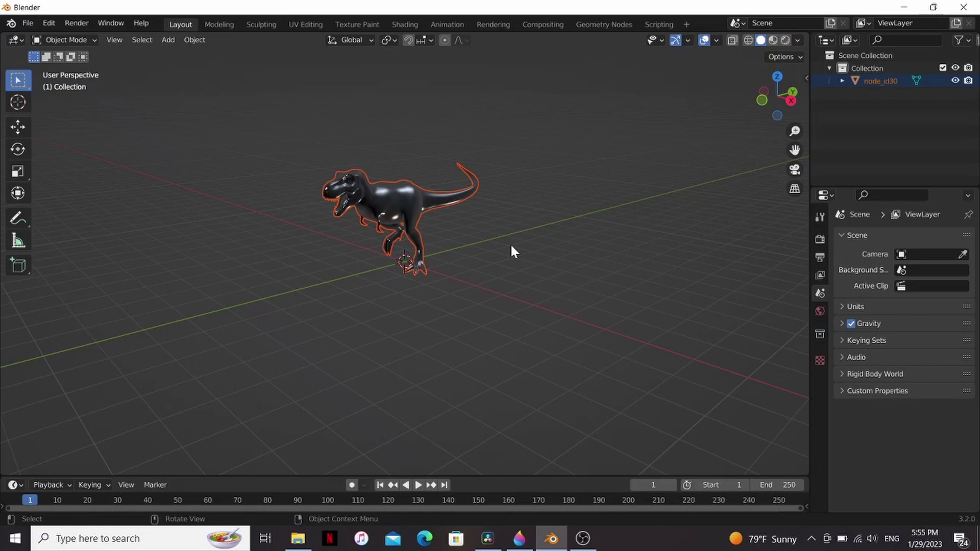
click(365, 178)
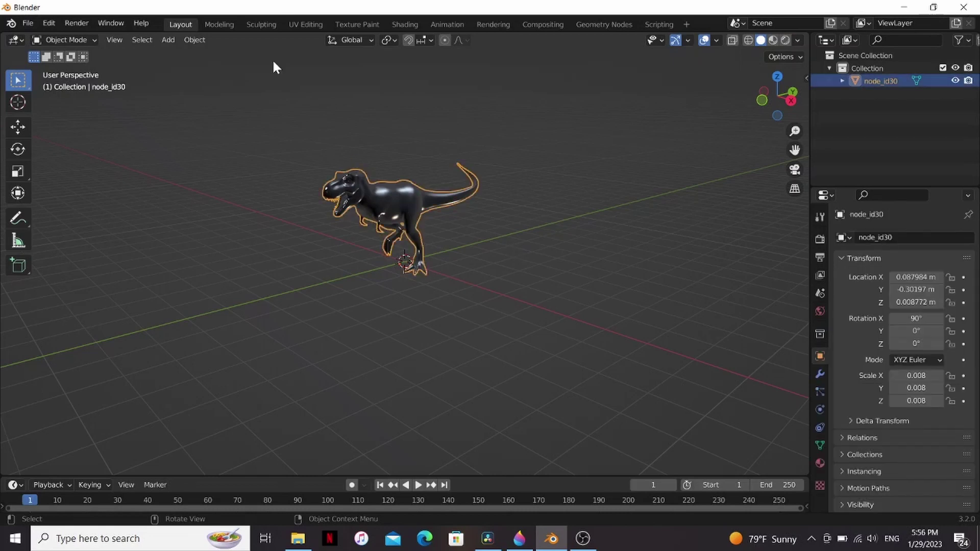
- Save the 5.png texture to the Trex folder from UV Editing, then display 7.png
click(306, 24)
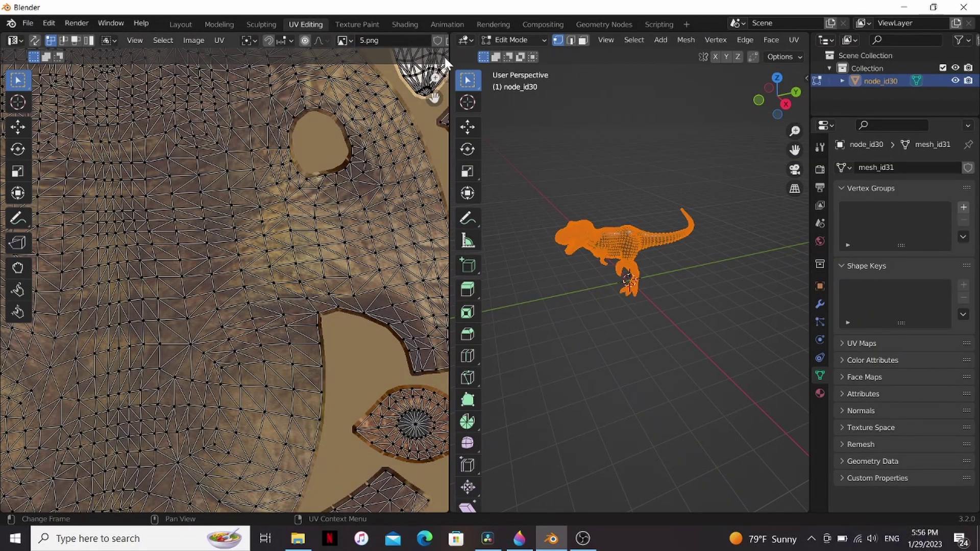
key(Home)
click(194, 40)
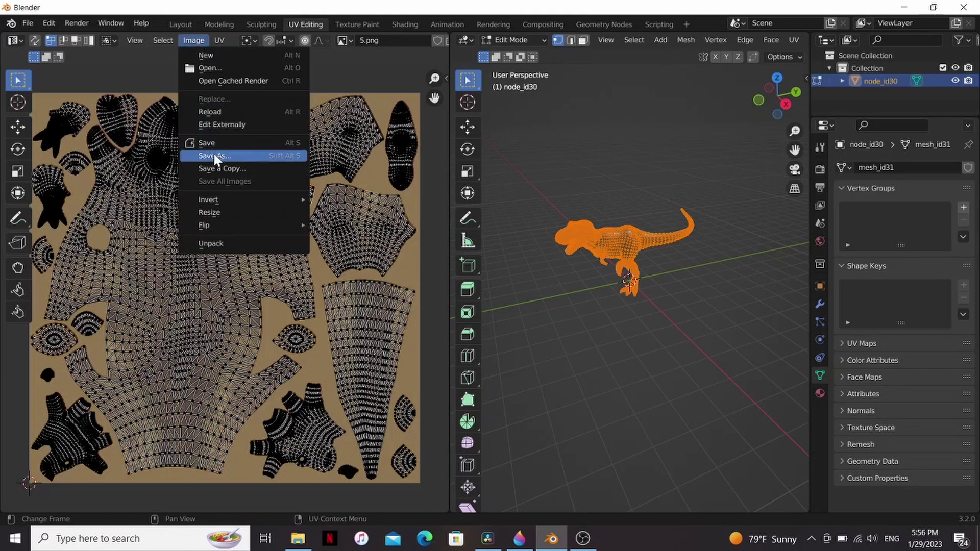
click(213, 154)
click(197, 356)
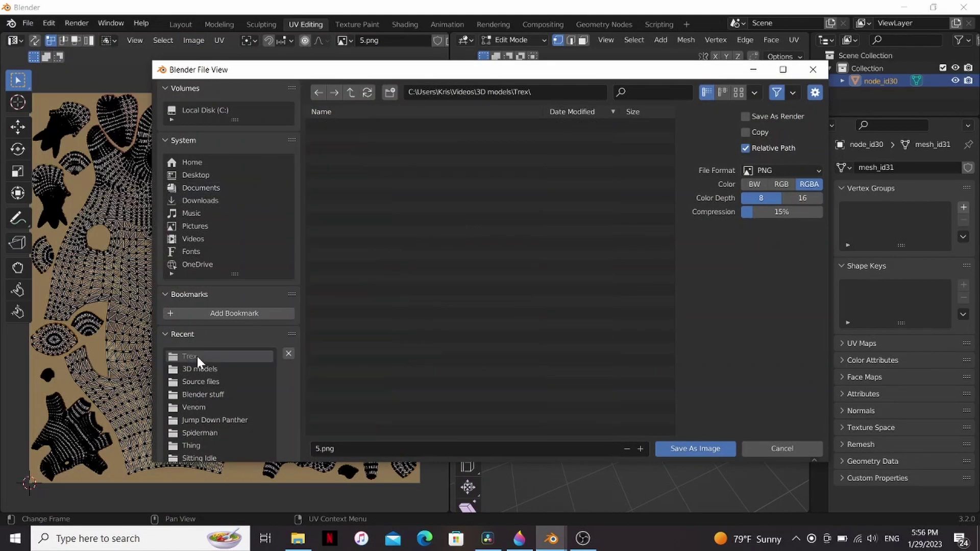
click(685, 450)
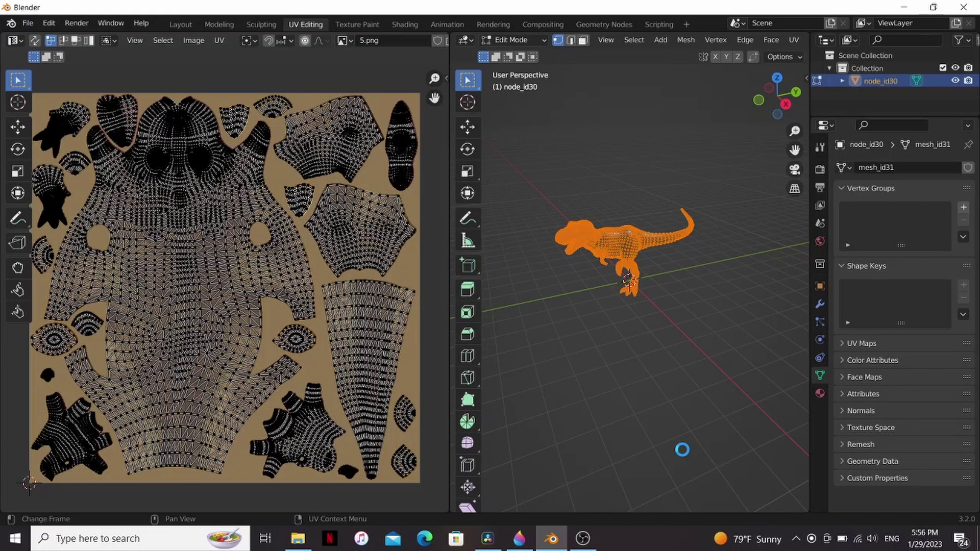
click(351, 42)
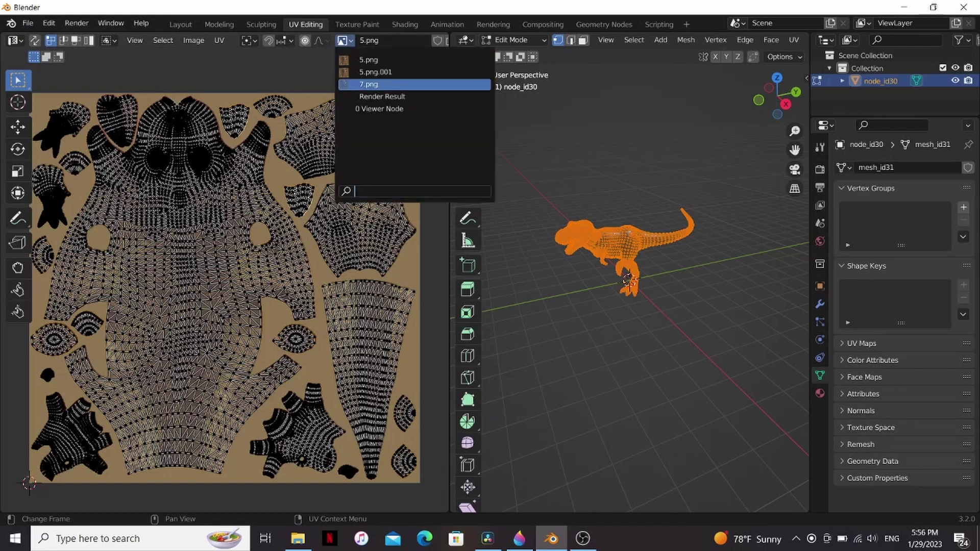
click(367, 85)
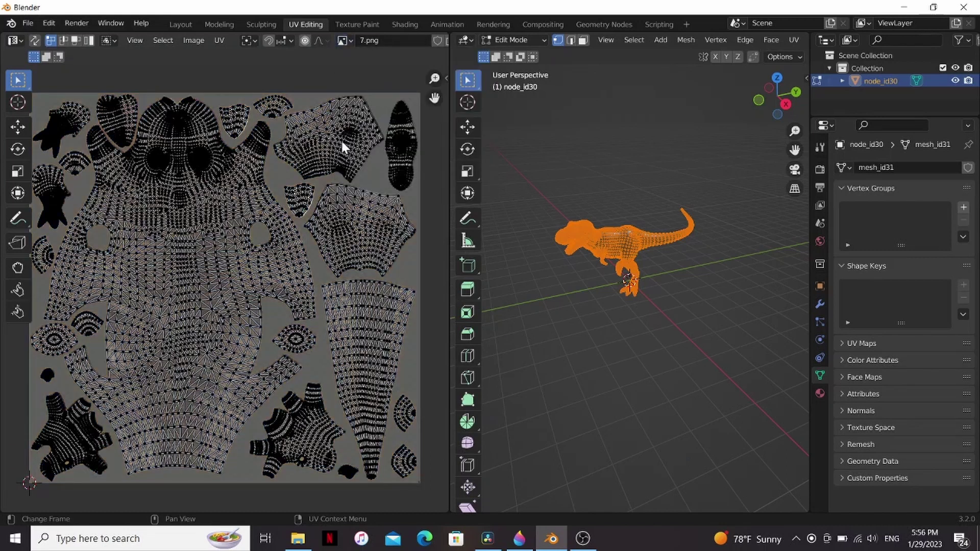
click(194, 40)
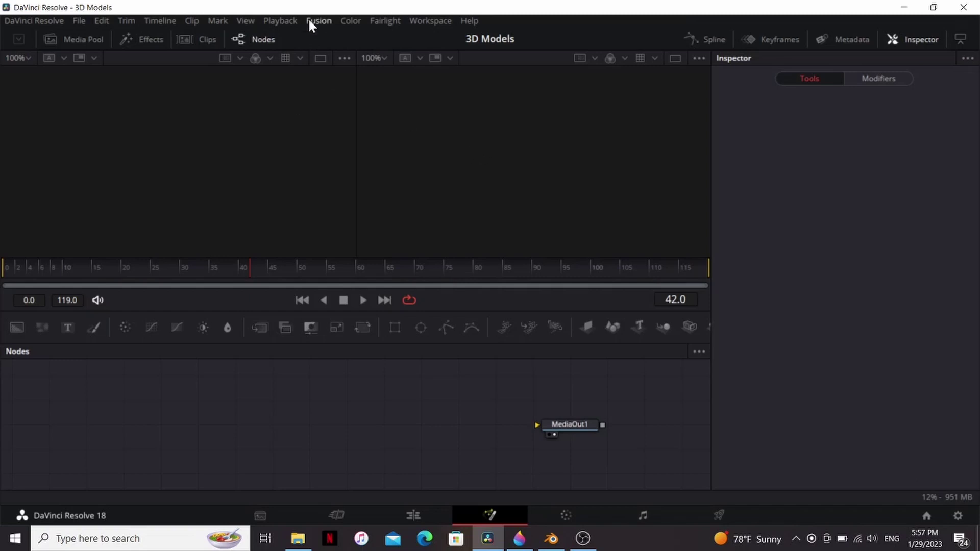
- Import Rexxy.abc into Fusion as an Alembic scene
click(316, 19)
mouse_move(357, 87)
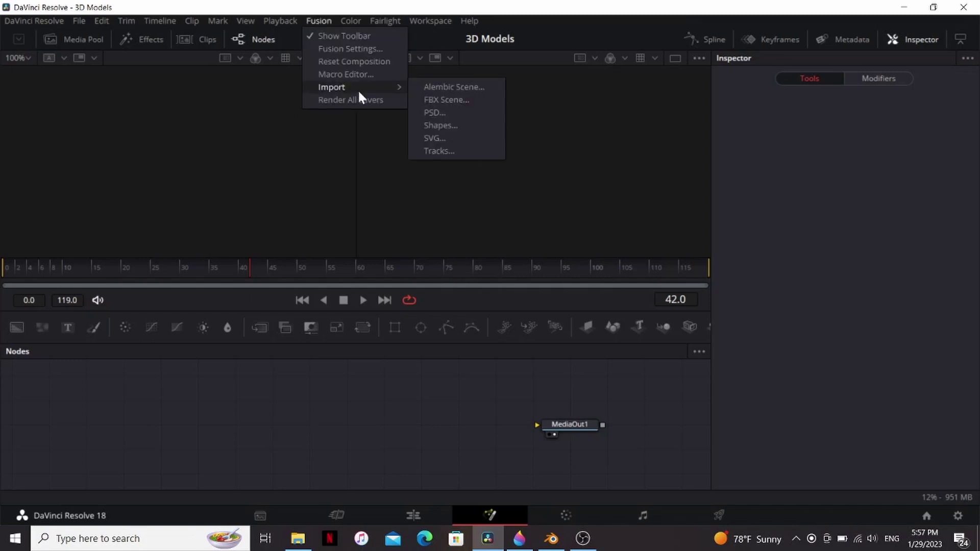
click(452, 92)
click(158, 113)
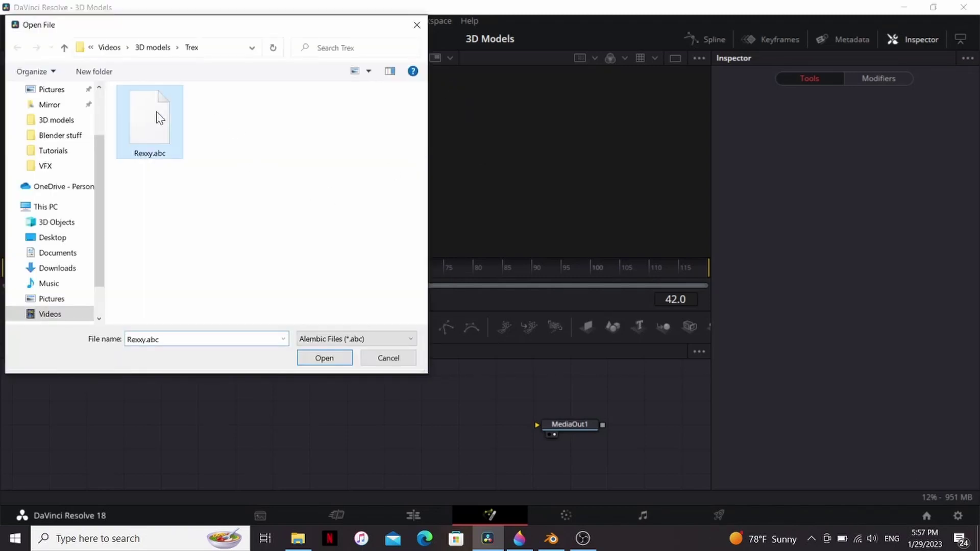
double_click(158, 116)
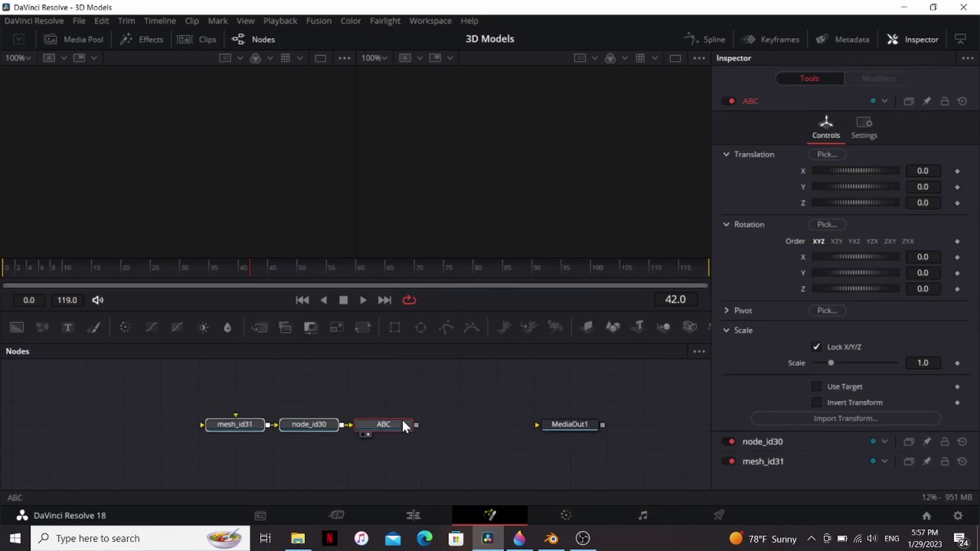
- View the T-rex, bring in 5.png and 7.png as MediaIn nodes, and remove Merge1
key(2)
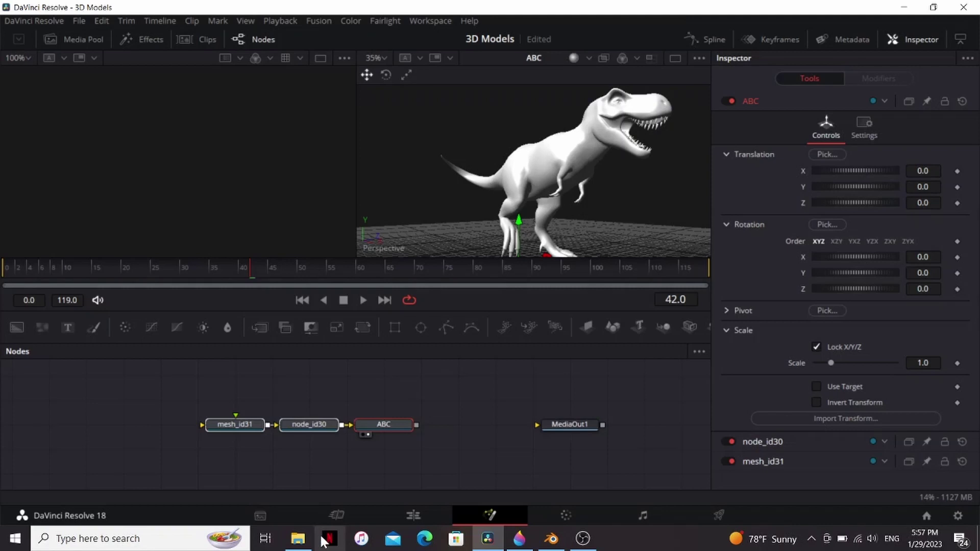
click(298, 538)
drag(635, 159, 102, 425)
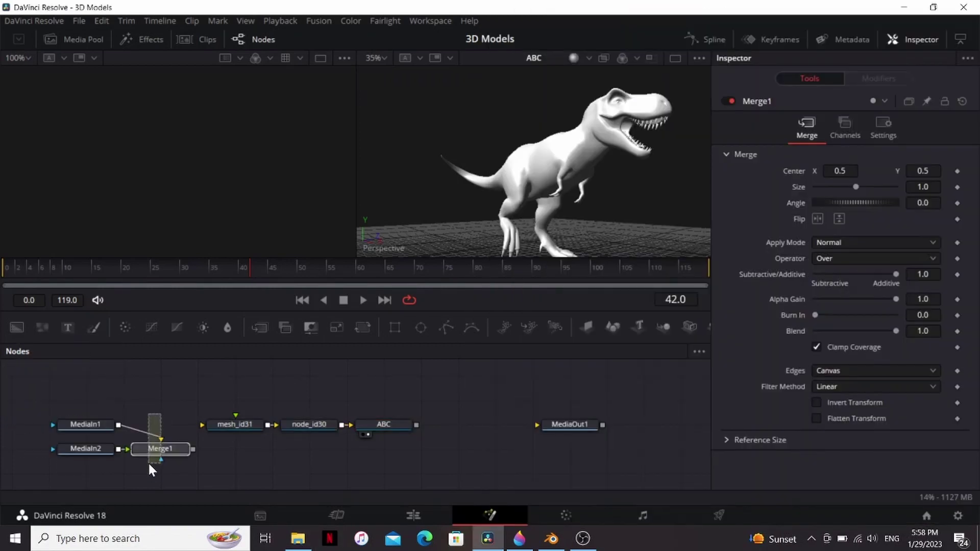
key(ctrl+z)
key(ctrl+z)
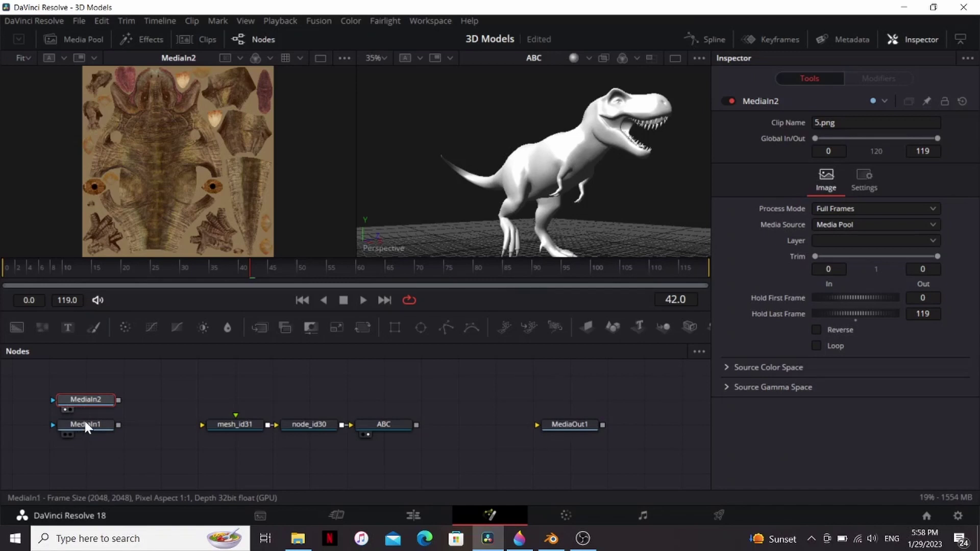
- Add a Blinn material after MediaIn2 and apply it to mesh_id31
key(1)
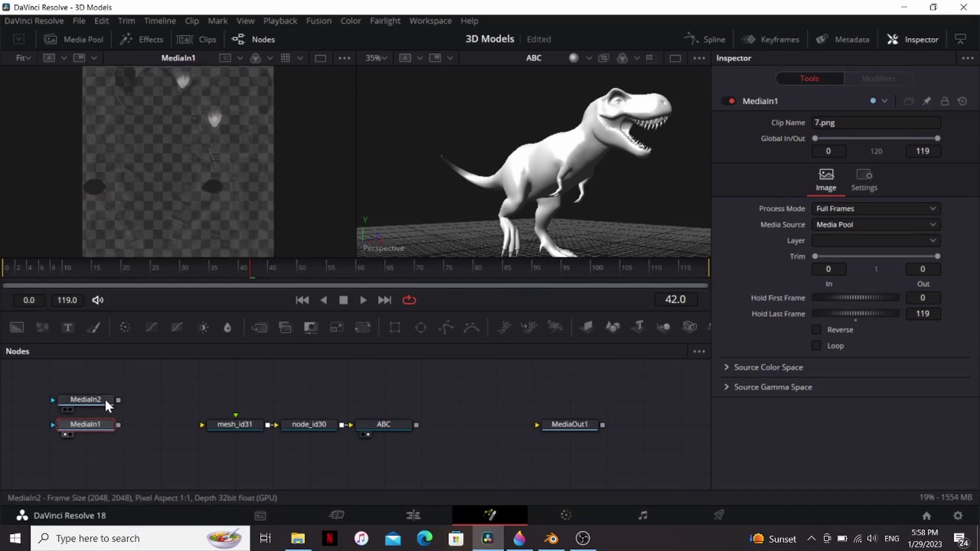
key(shift+space)
text(blinn)
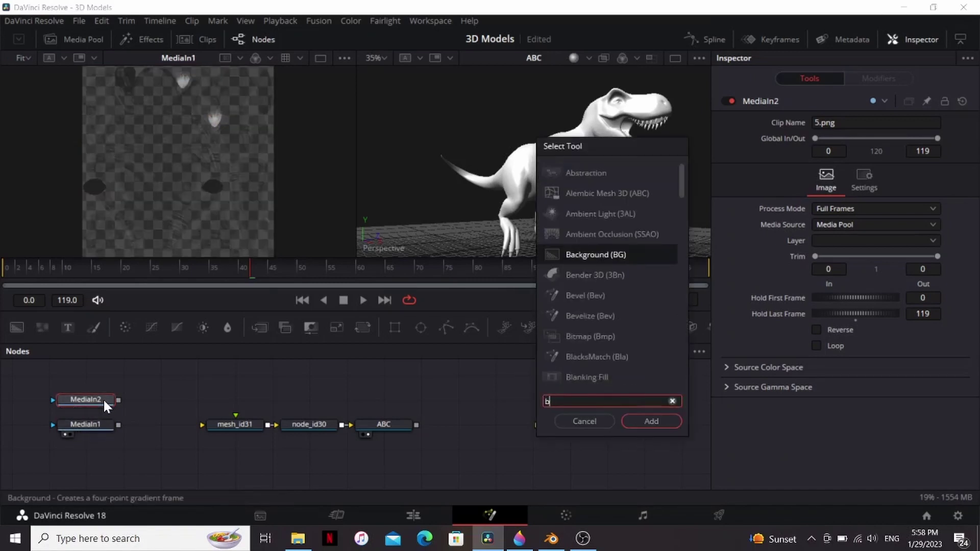
key(Return)
drag(207, 415, 219, 429)
drag(119, 425, 199, 437)
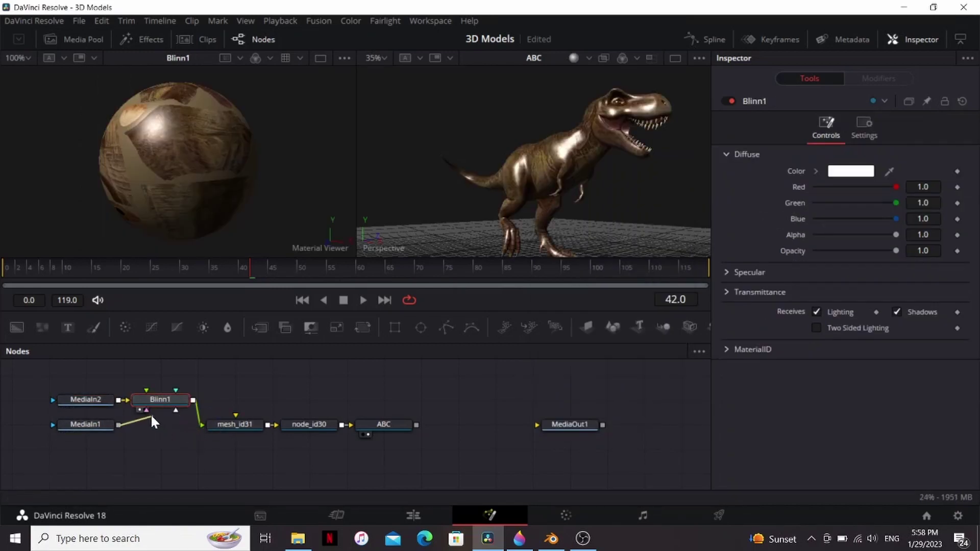
- Feed 7.png into Specular Intensity and lower the intensity to 0.575
drag(151, 417, 145, 408)
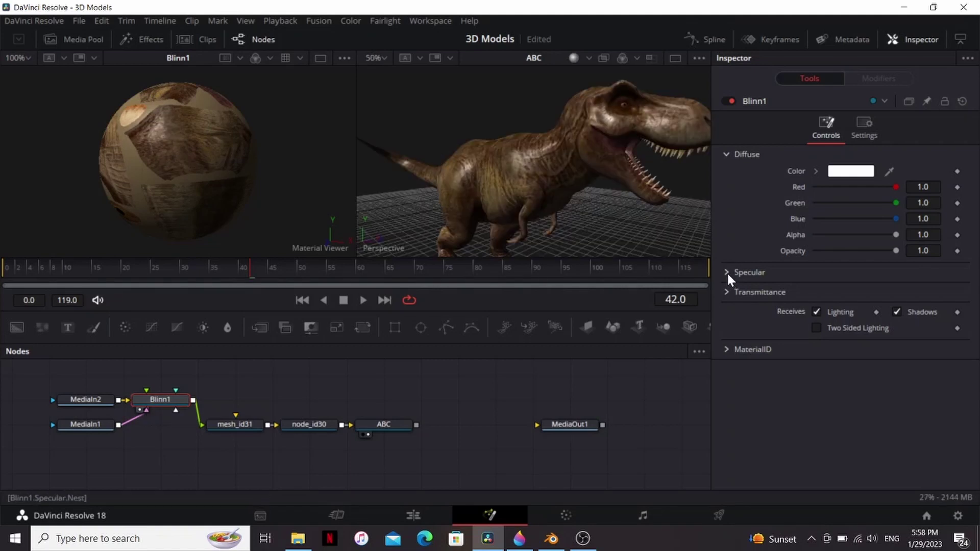
click(726, 273)
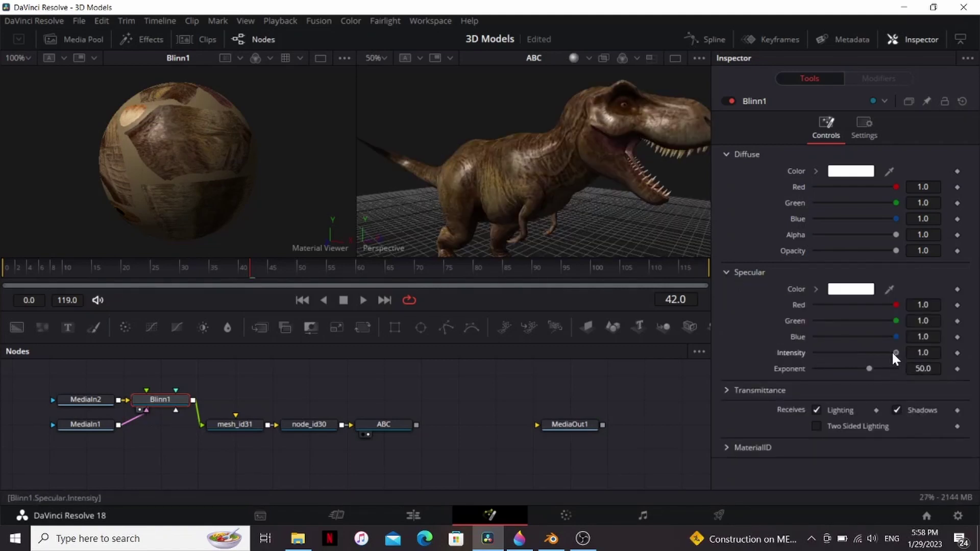
mouse_move(891, 351)
mouse_down()
mouse_move(859, 351)
mouse_move(868, 367)
mouse_up()
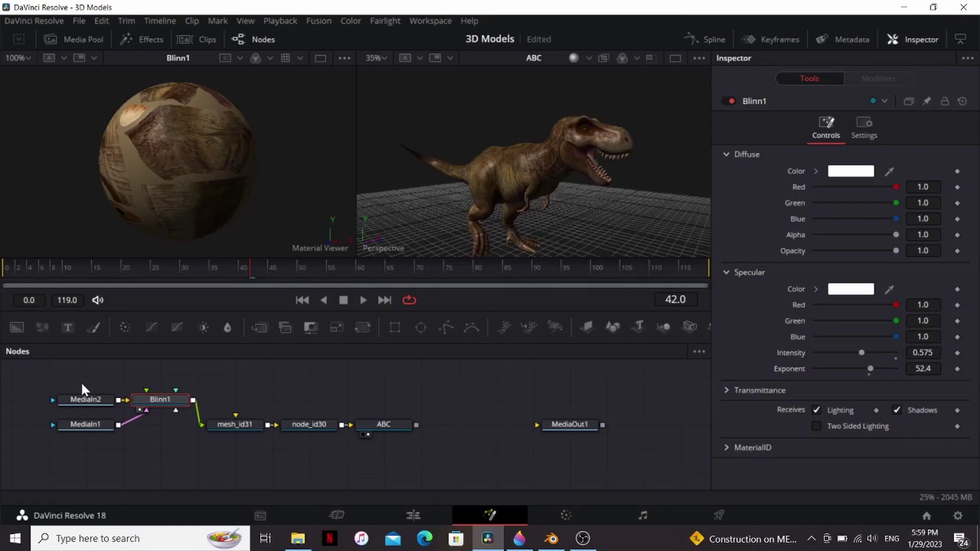
- Add a Create Bump Map node from MediaIn2 and a BumpMap node after it, with Source Image Type set to Bumpmap
key(shift+space)
text(cr)
key(Return)
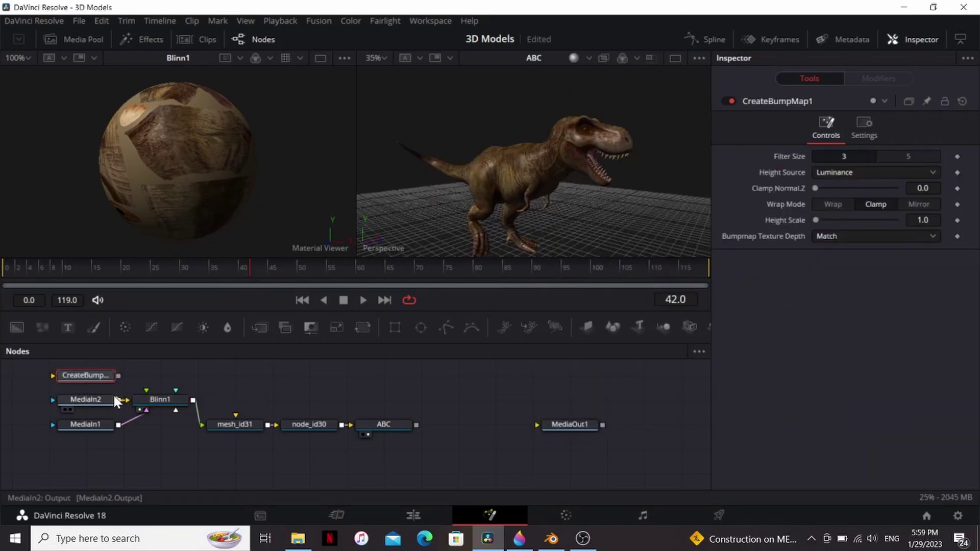
key(shift+space)
text(bu)
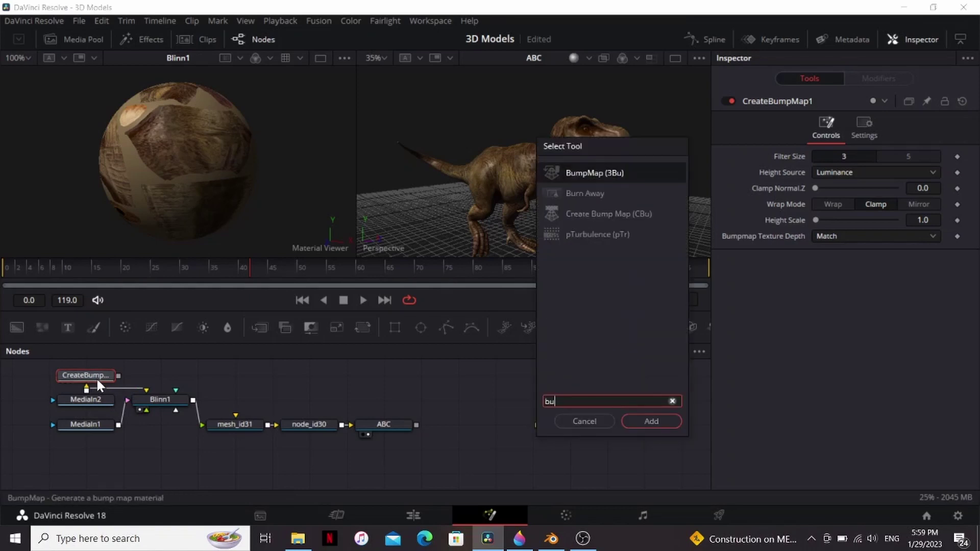
key(Return)
drag(96, 381, 160, 408)
key(1)
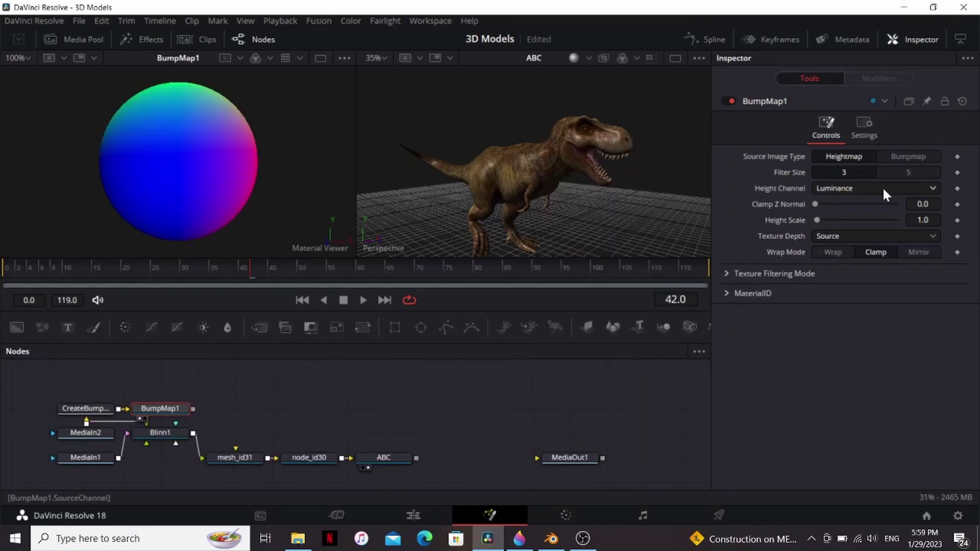
click(917, 157)
- Adjust CreateBumpMap1's Height Scale to about 7.37 for stronger skin bumps, then check the T-rex from the front
click(101, 416)
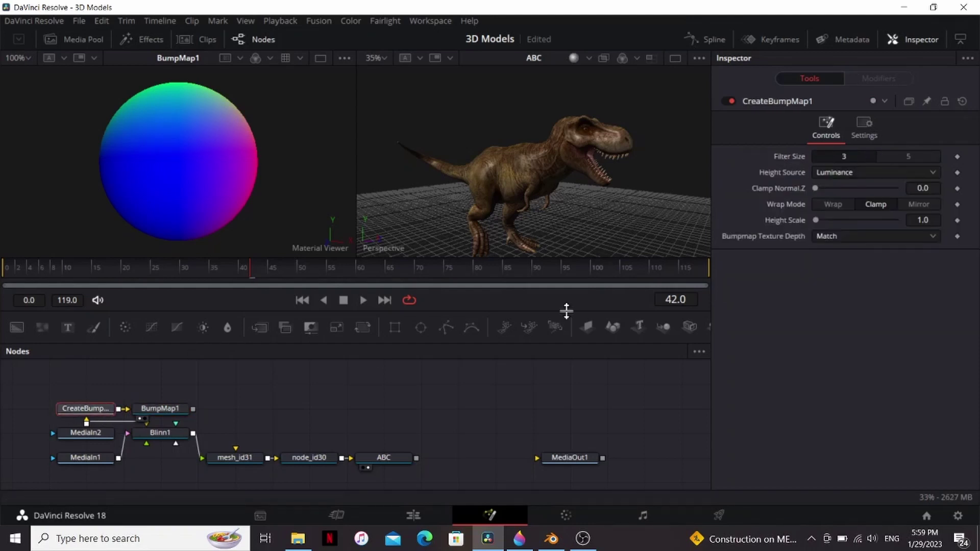
drag(816, 220, 822, 219)
drag(194, 408, 182, 432)
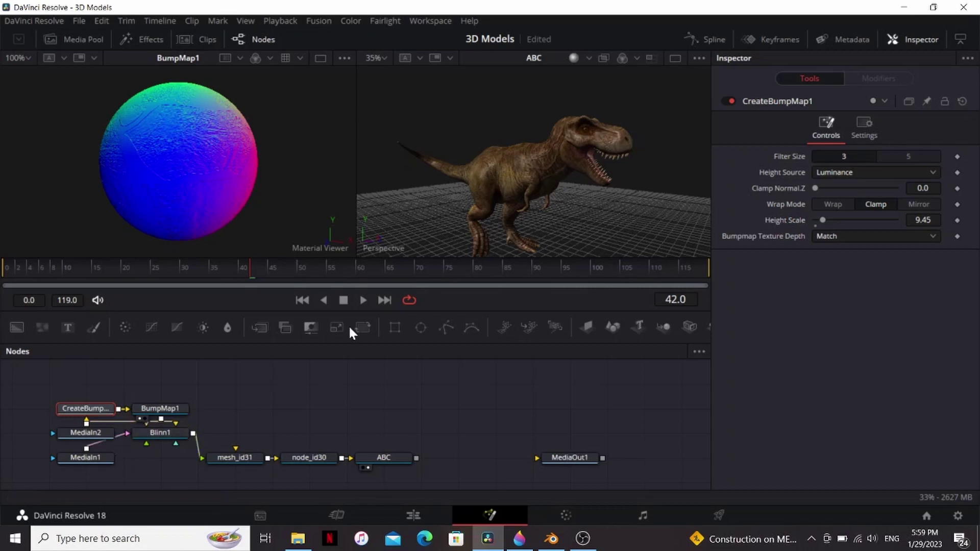
scroll(554, 212, up, 2)
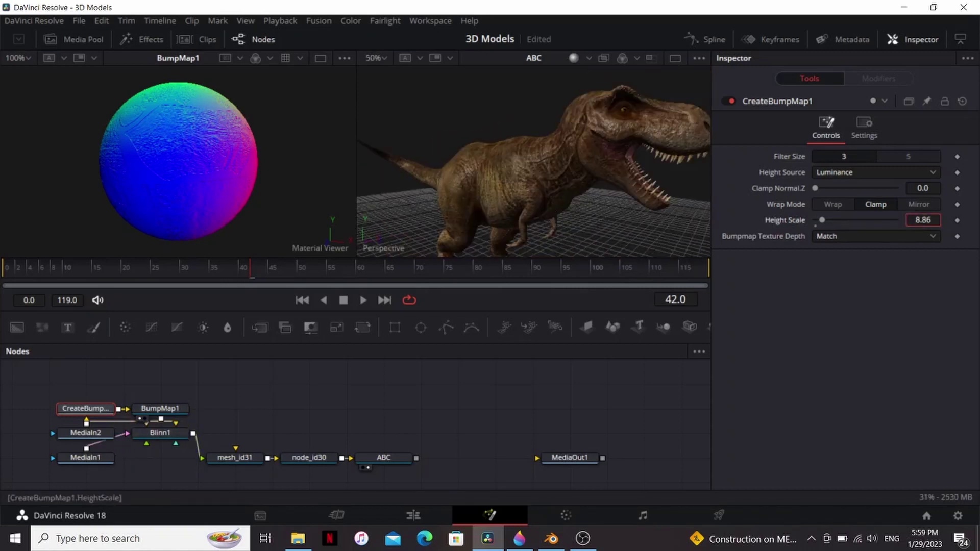
drag(923, 220, 903, 220)
alt+middle_drag(591, 204, 586, 201)
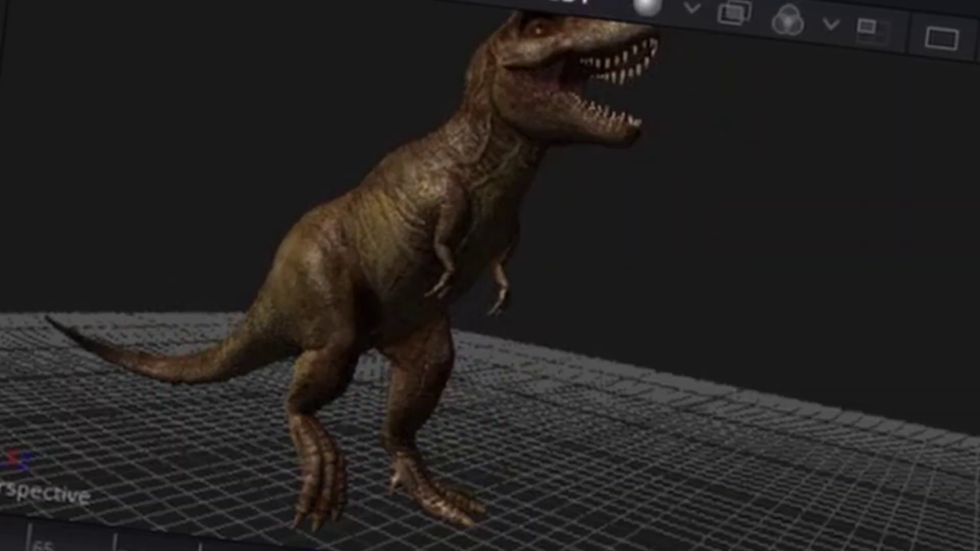
- Select the Bender3D1 node between ABC and MediaOut1 to see its Bend settings
click(470, 431)
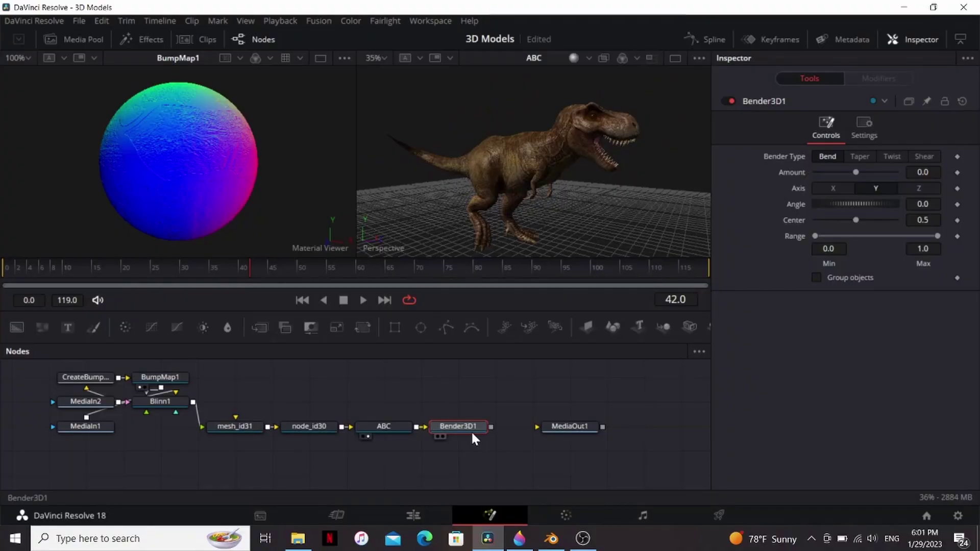